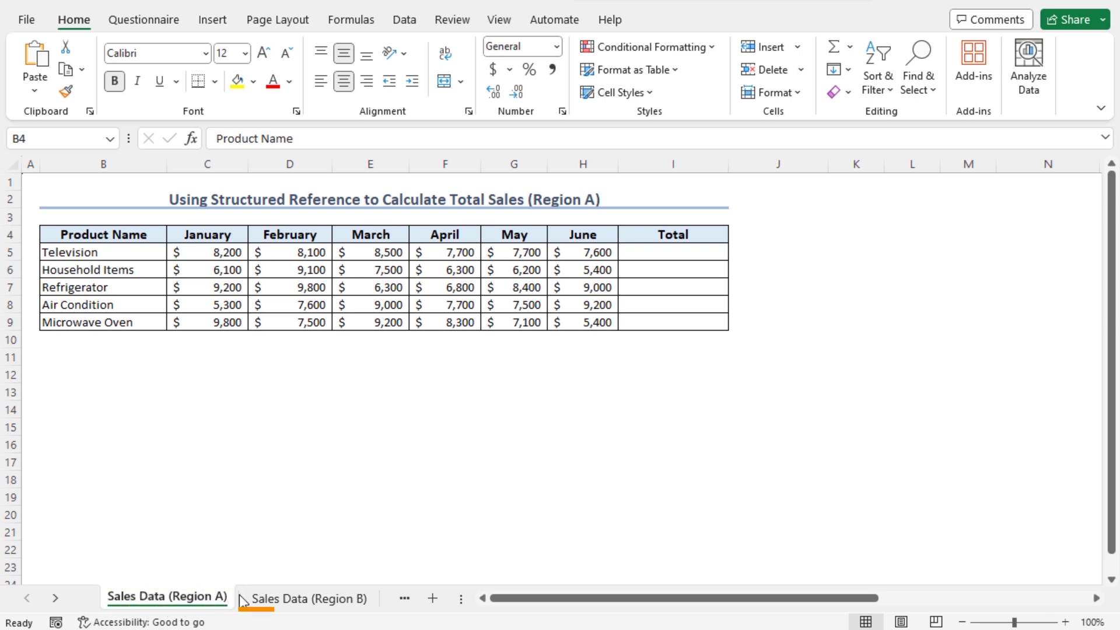
Compare the Region A and Region B sales sheets and examine the January to June column headers on the Region A sheet.
click(265, 599)
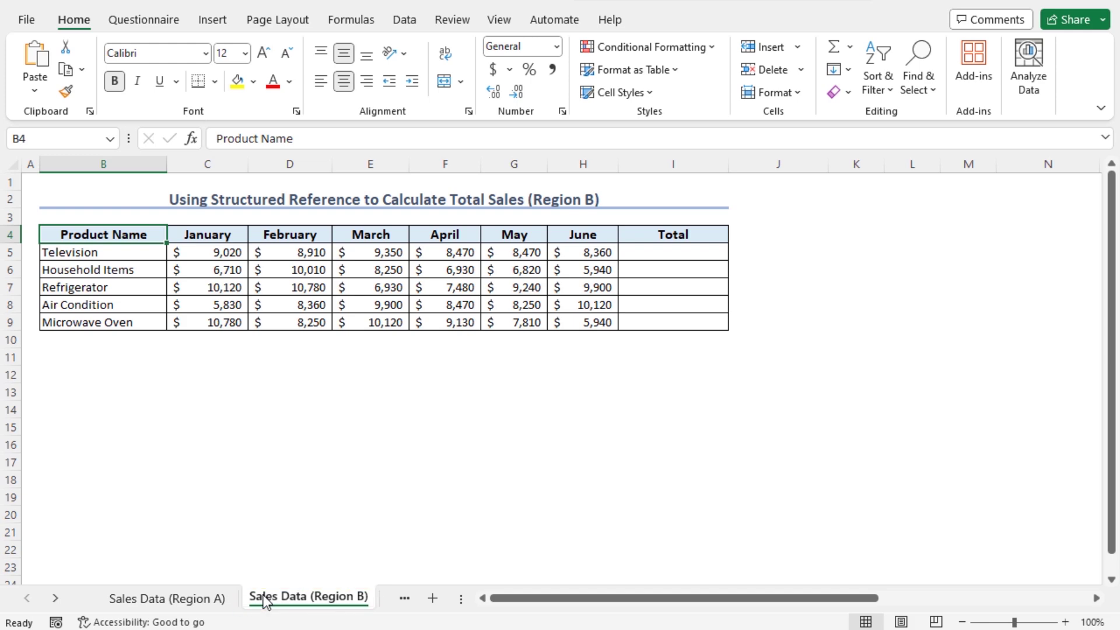
click(166, 598)
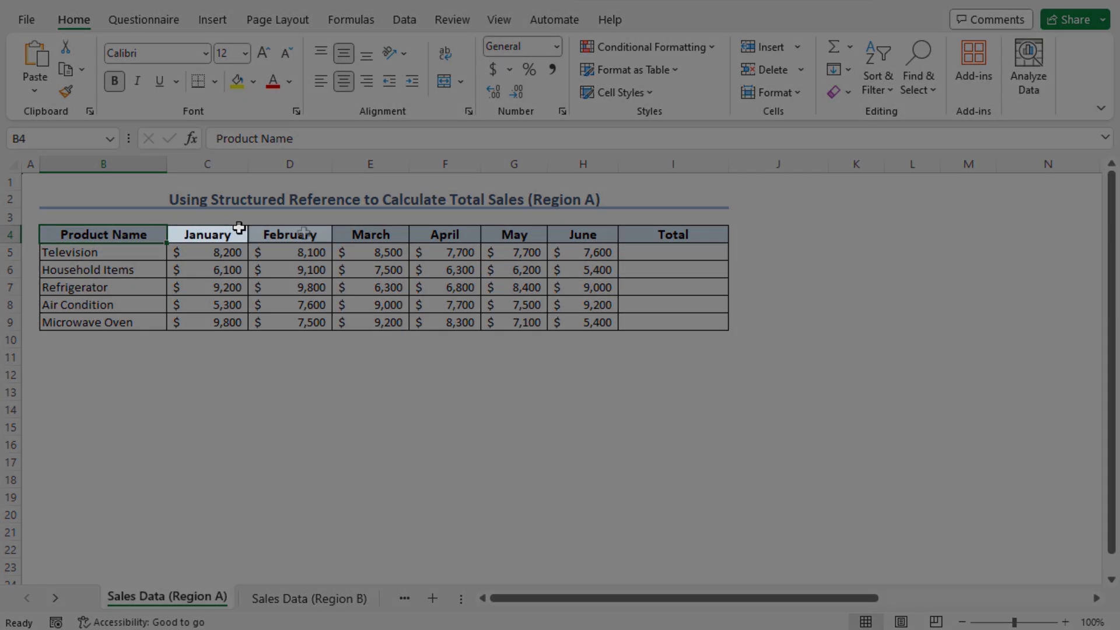
click(238, 225)
click(314, 233)
click(397, 231)
click(470, 232)
click(528, 232)
click(613, 231)
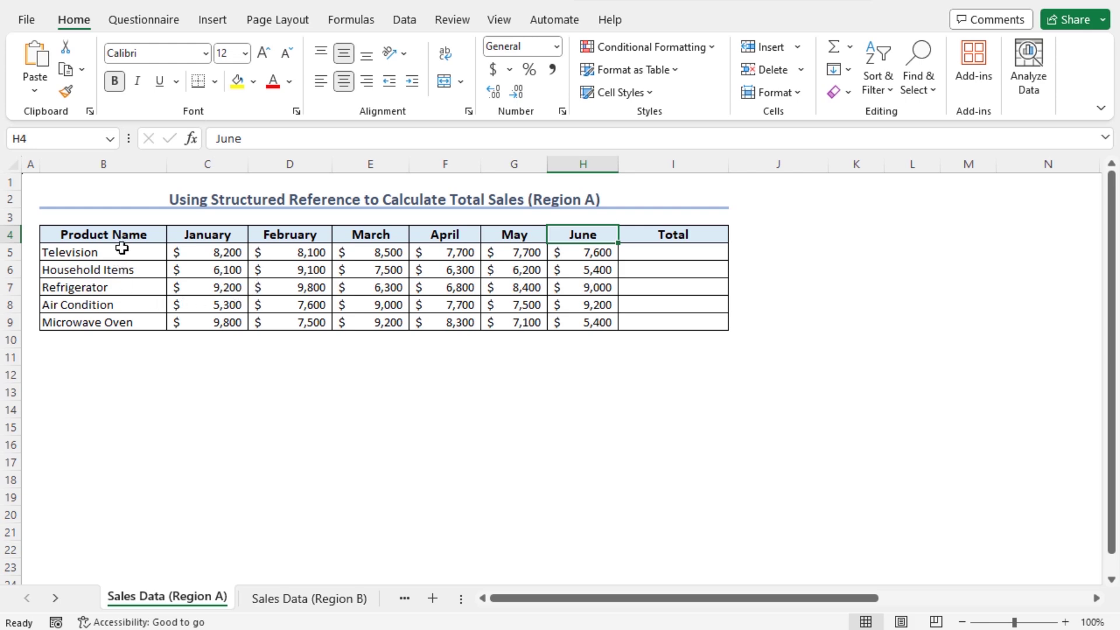
Convert the Region A sales data in B4:I9 into a table with headers.
click(126, 236)
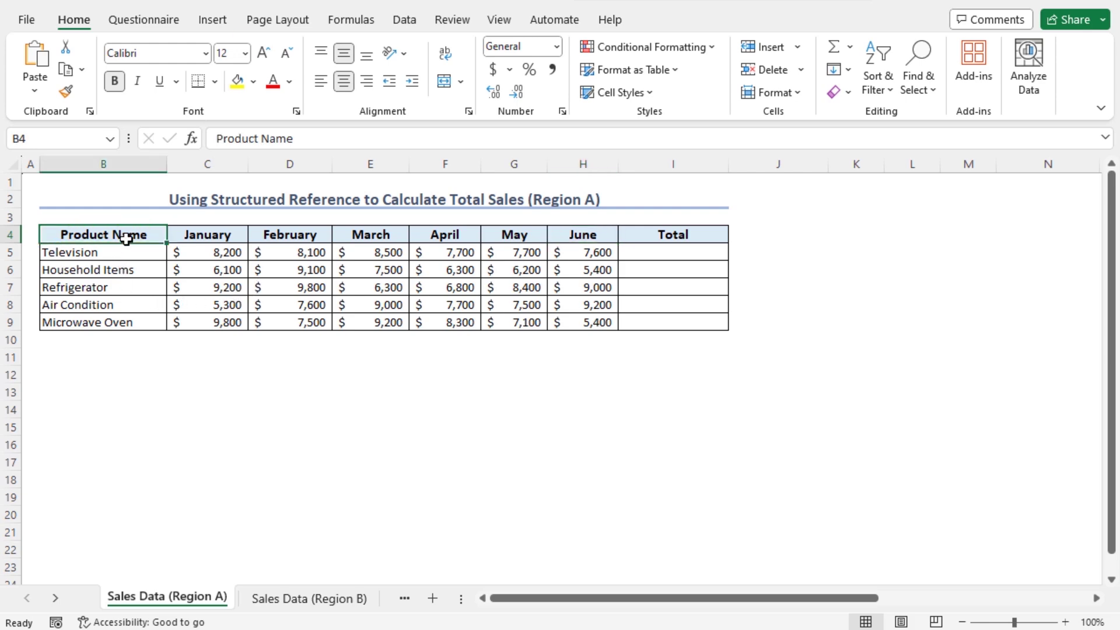
click(229, 17)
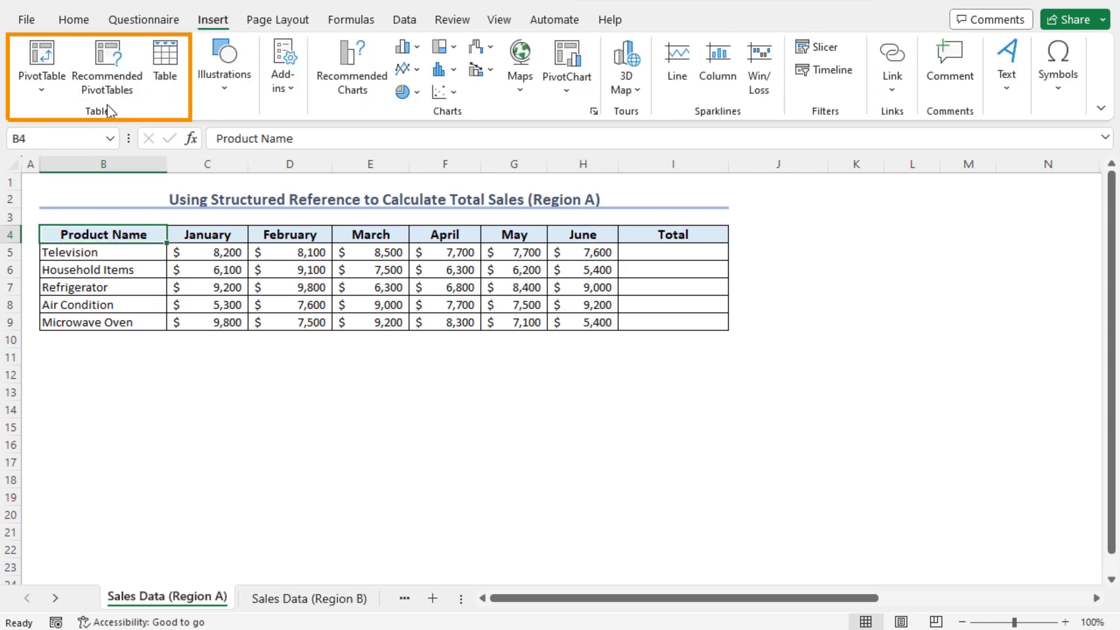
click(167, 61)
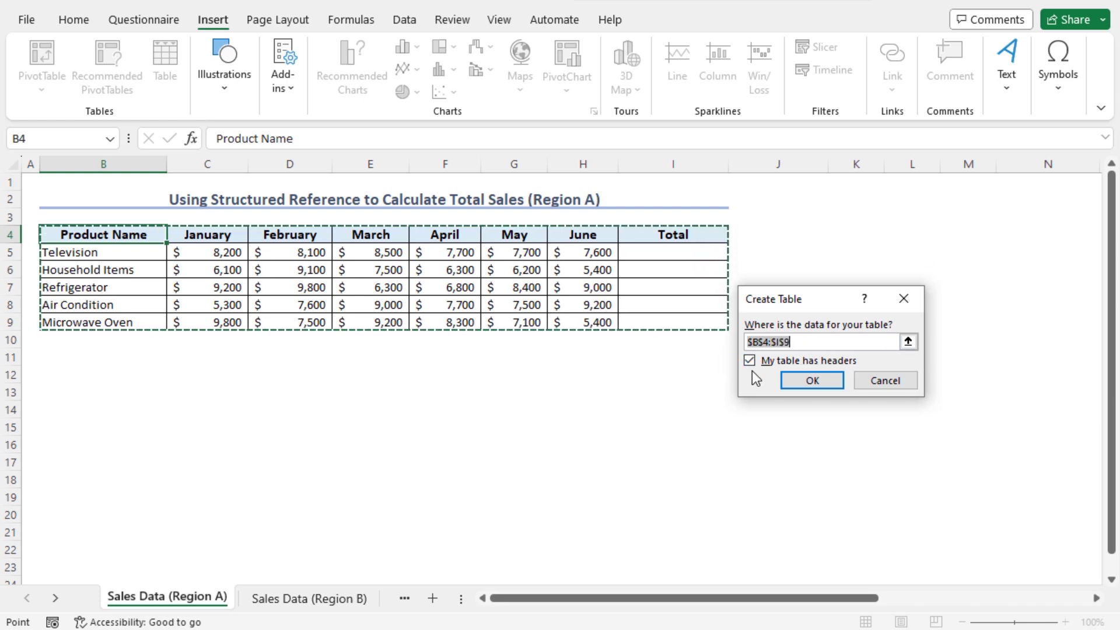
click(794, 384)
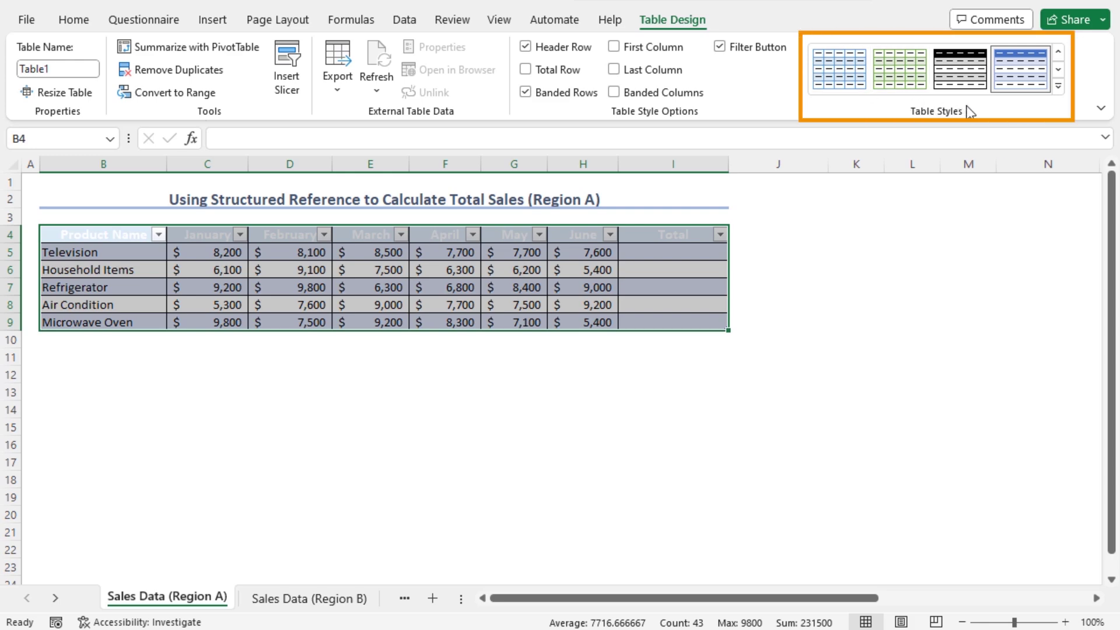
Apply the first plain Light style to the Region A table and name the table SalesA.
click(1057, 86)
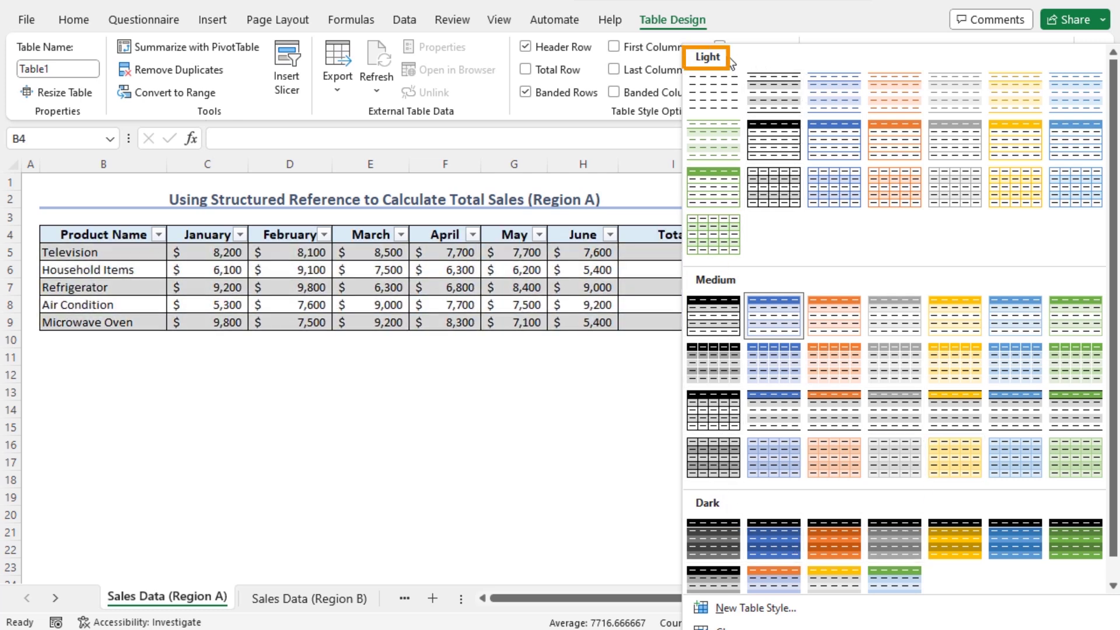
click(729, 97)
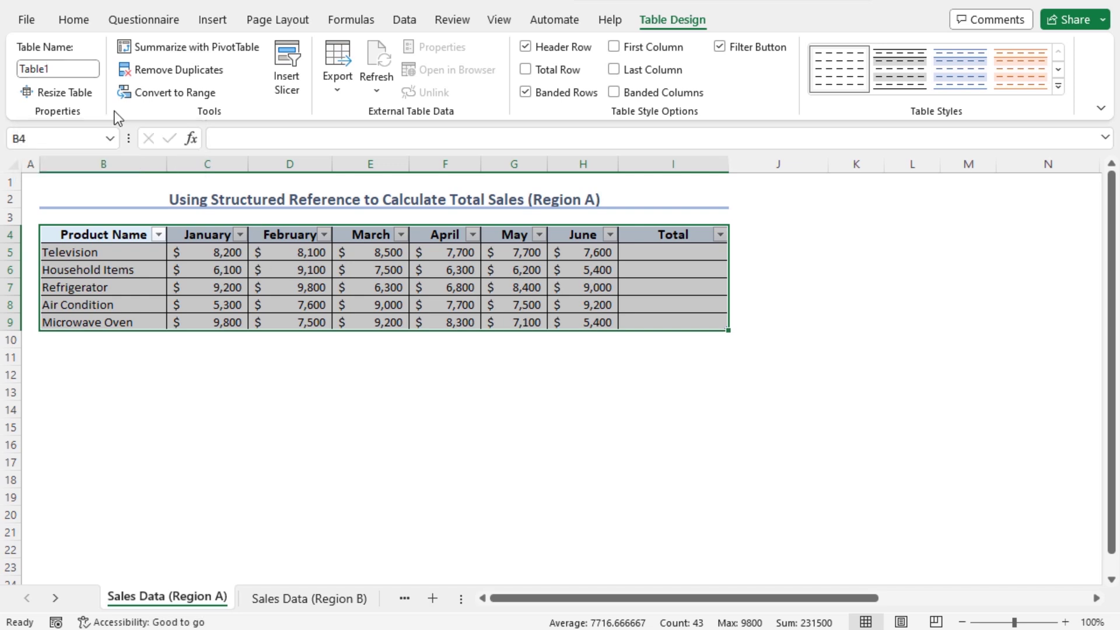
click(57, 62)
text(Sal)
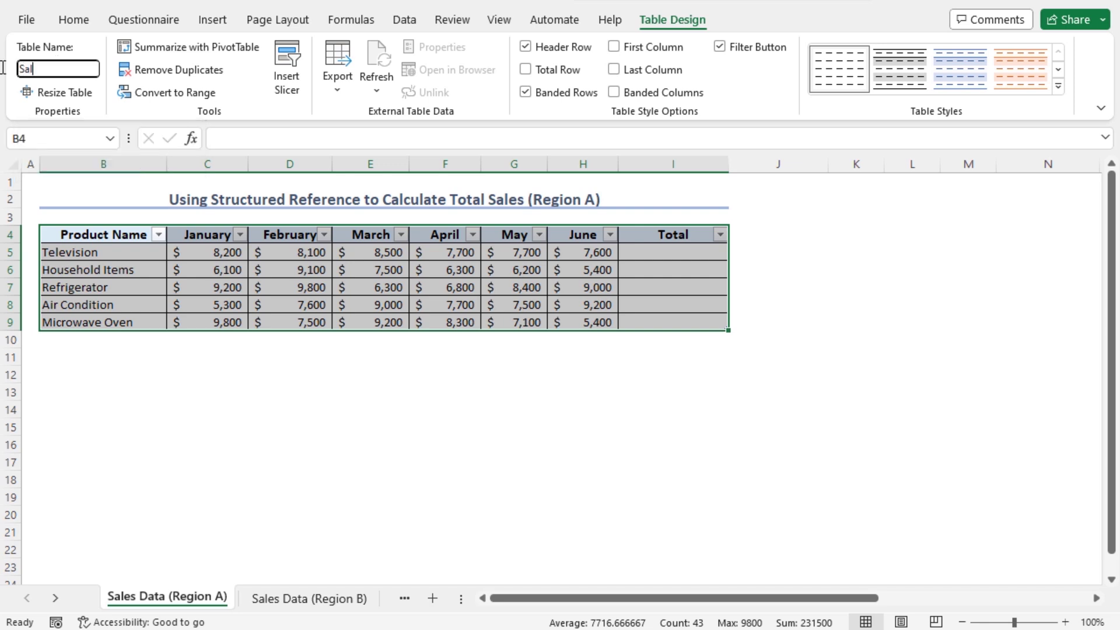
text(esA)
key(Return)
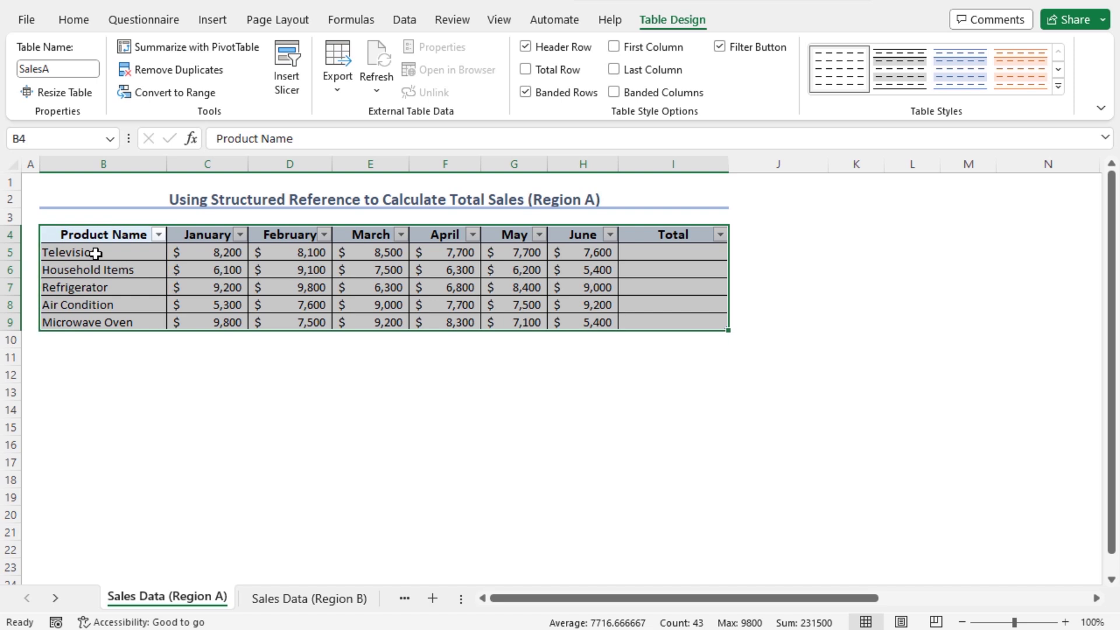
Enter =SUM(SalesA[@[January]:[June]]) in cell I5 of the Region A table's Total column.
click(680, 253)
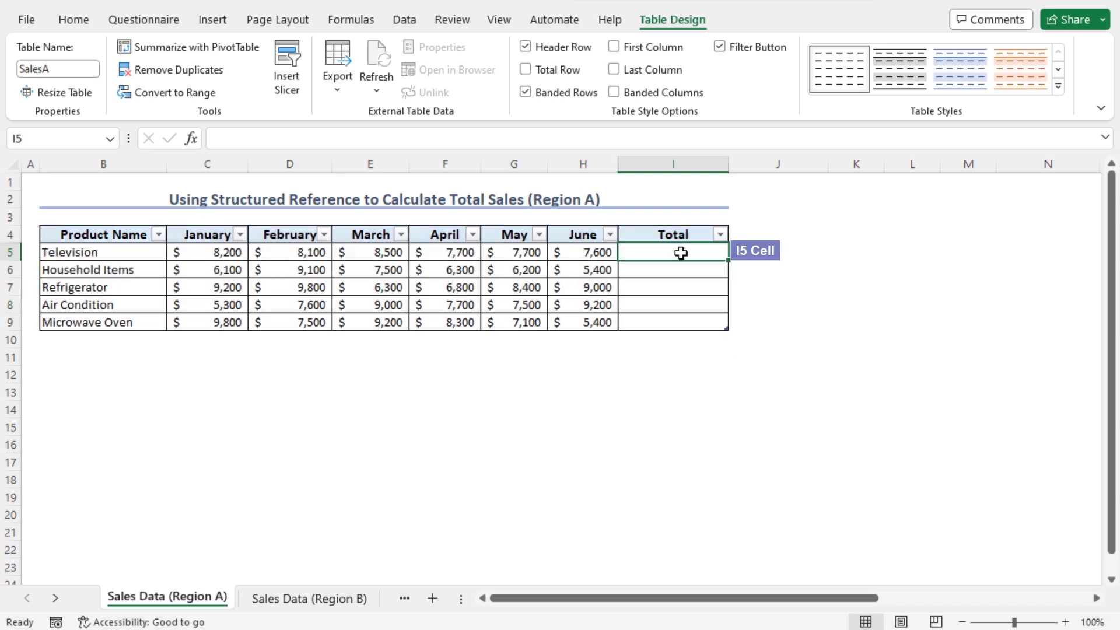
text(=)
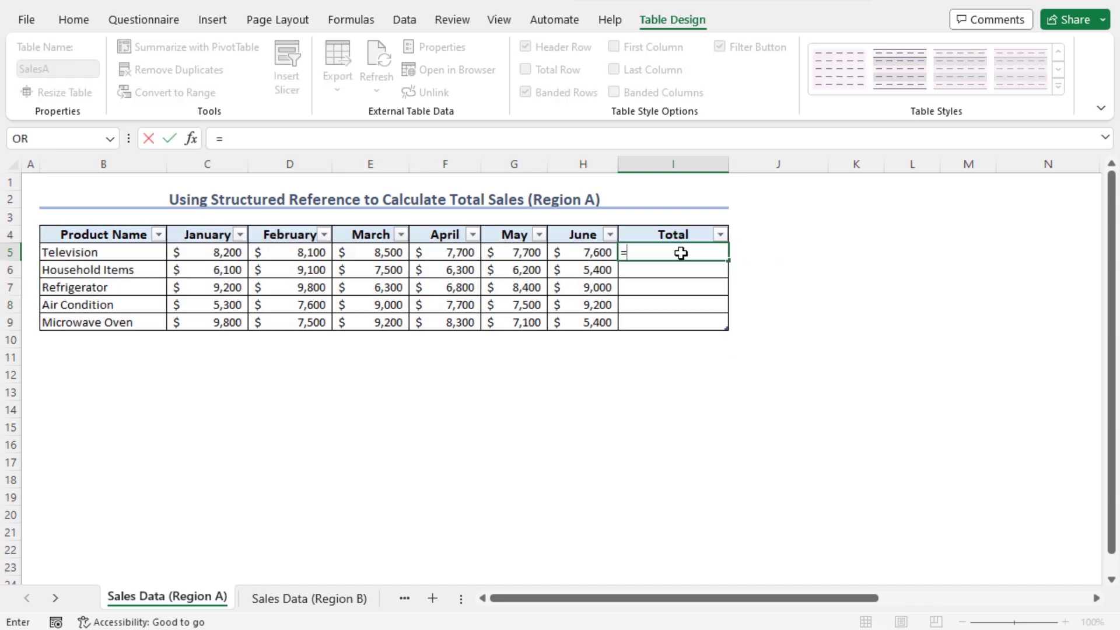
text(sum)
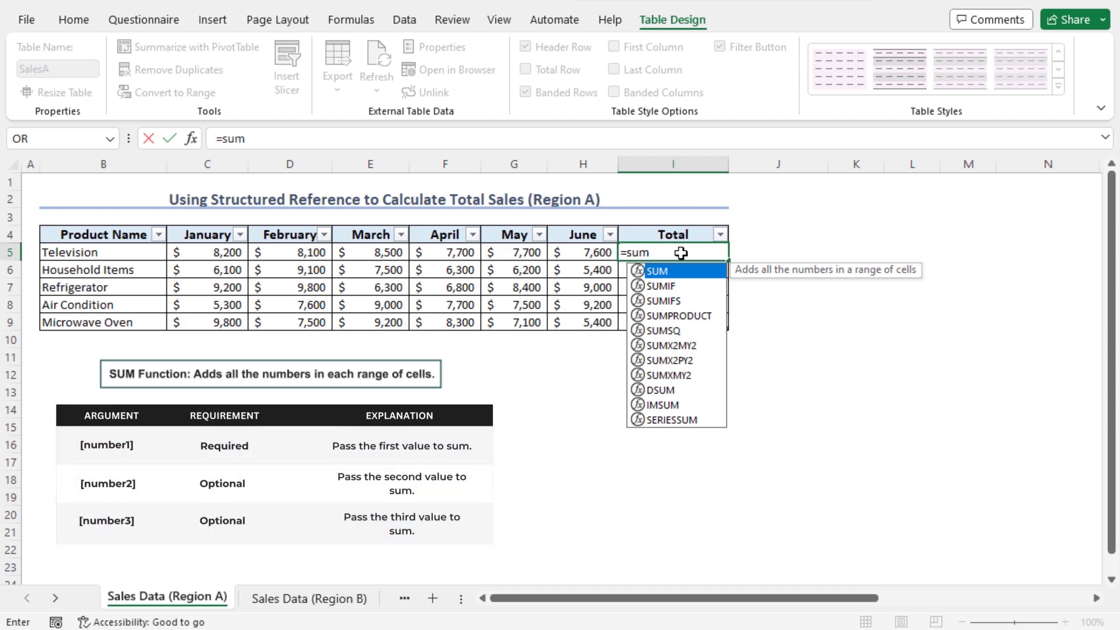
key(Tab)
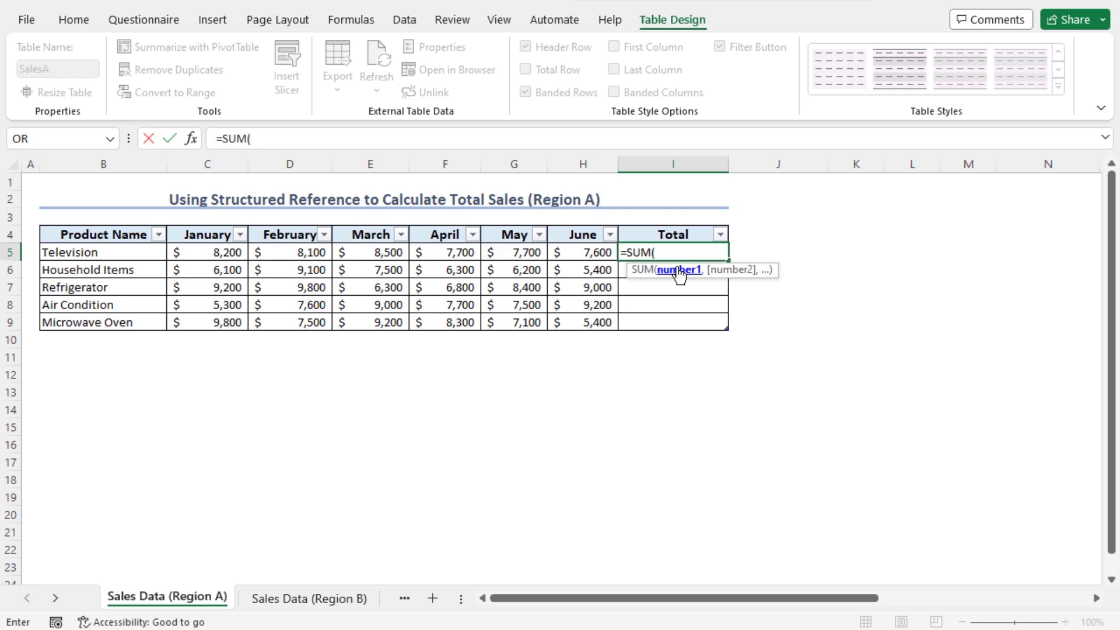
drag(217, 252, 578, 252)
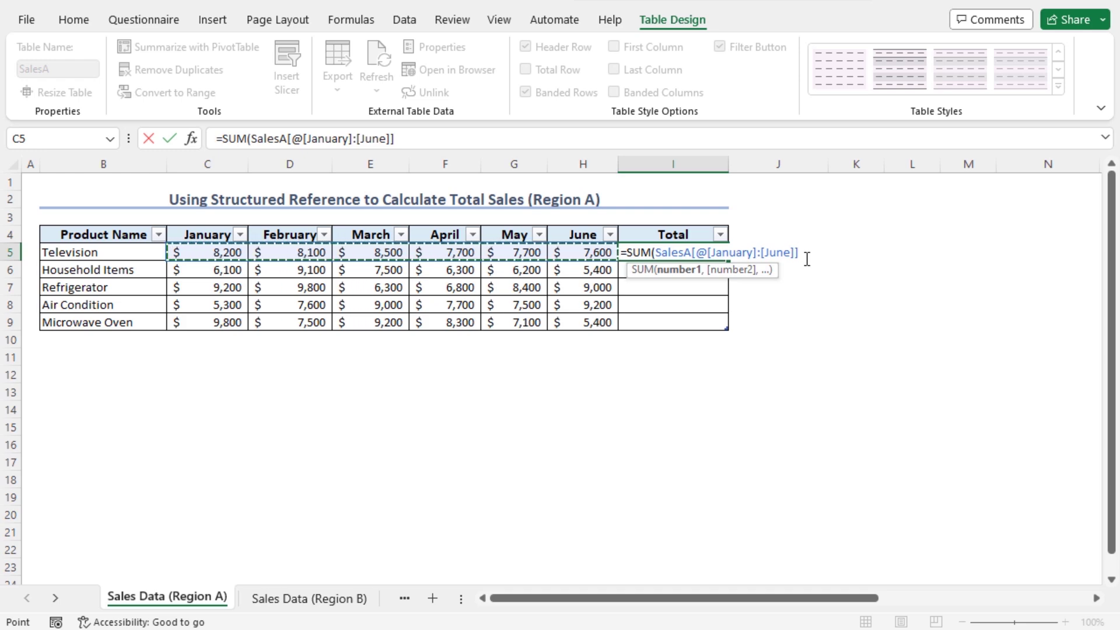
text())
key(Return)
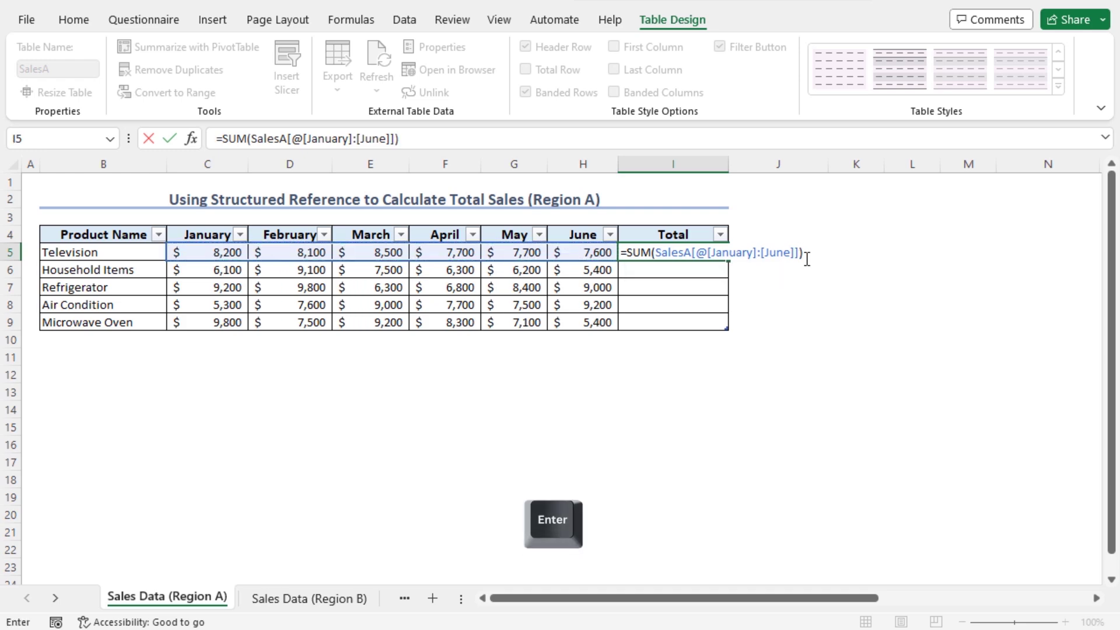
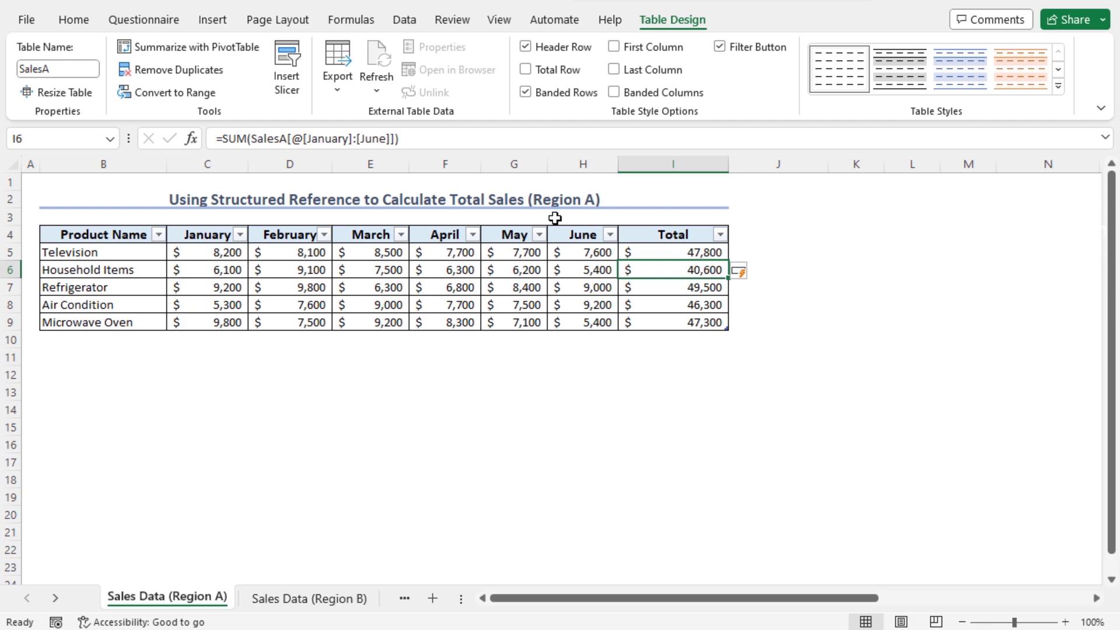
On the Region B sheet, convert the sales data in B4:I9 into a table with headers.
click(334, 599)
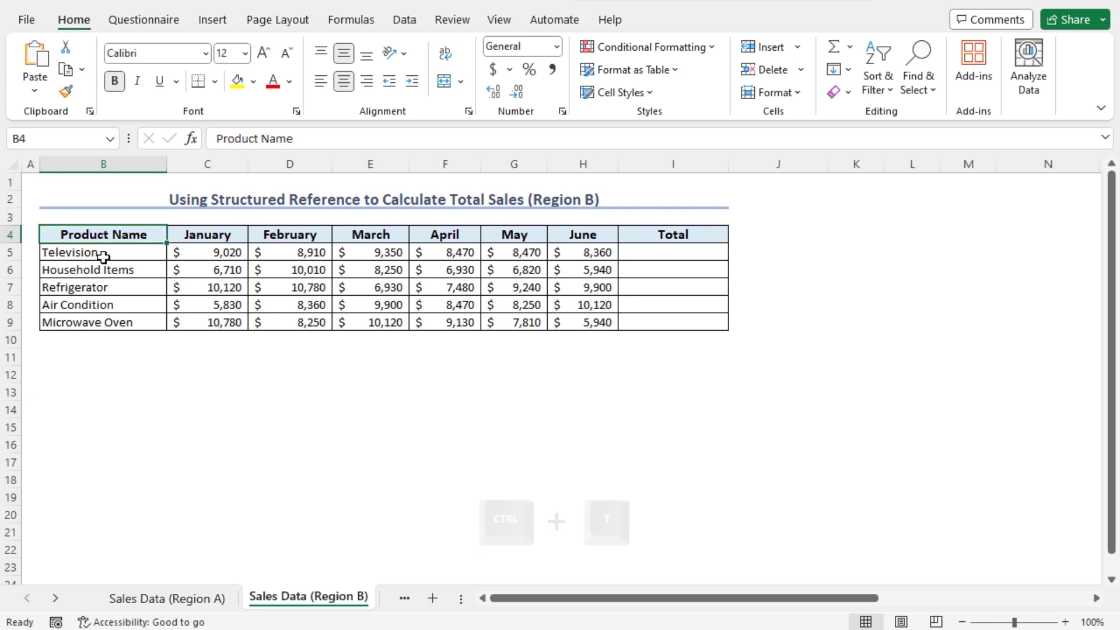
key(ctrl+t)
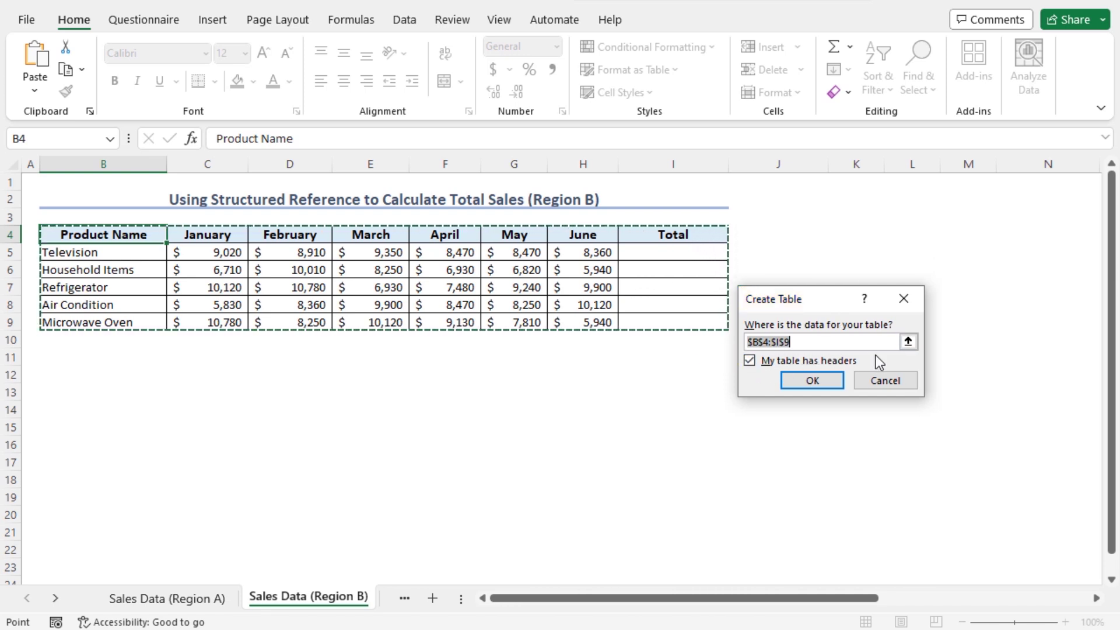
click(813, 379)
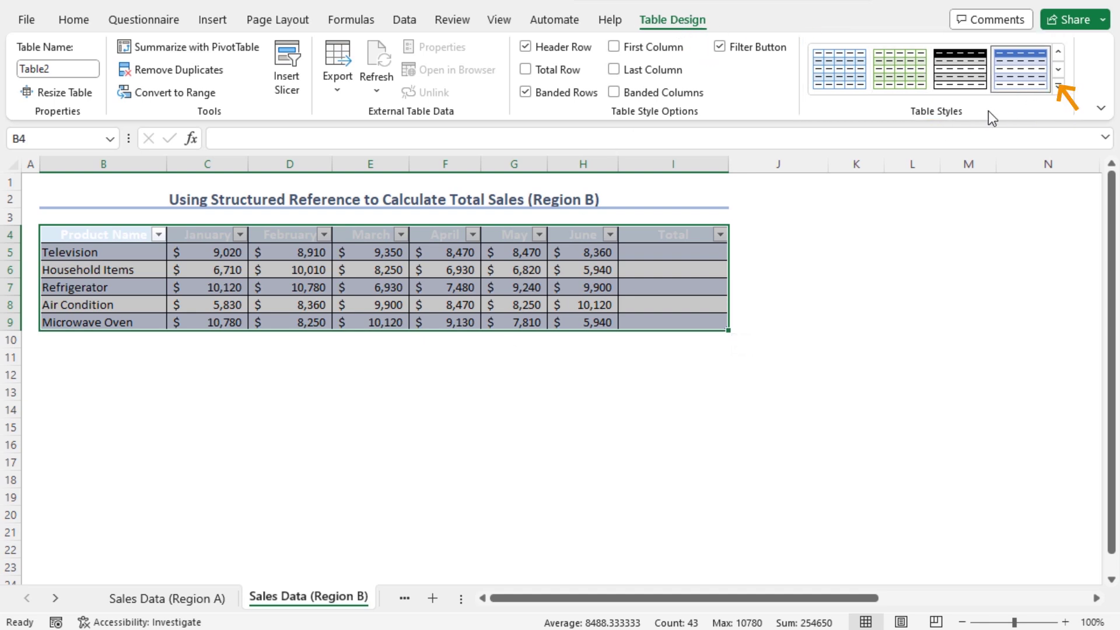
Apply the first plain Light style to the Region B table and name the table SalesB.
click(1058, 86)
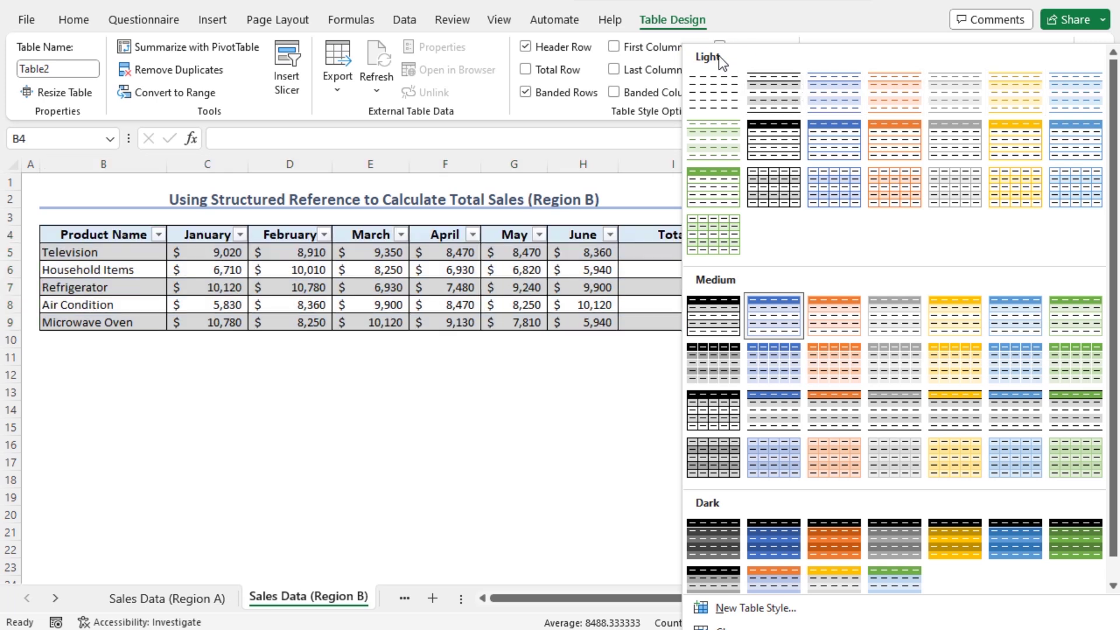
click(731, 91)
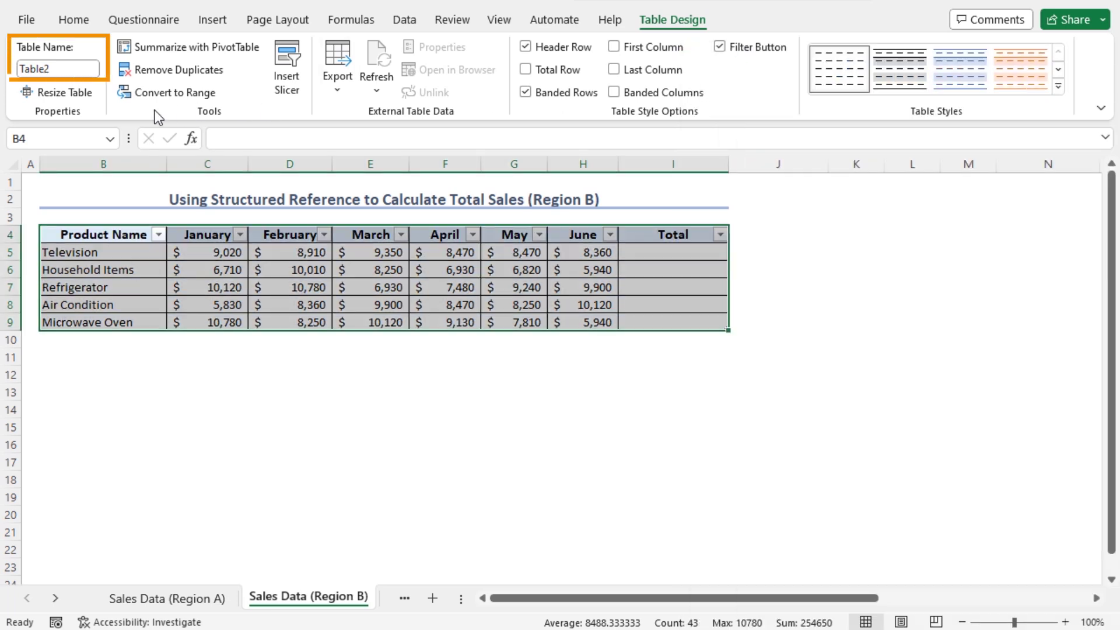
click(61, 69)
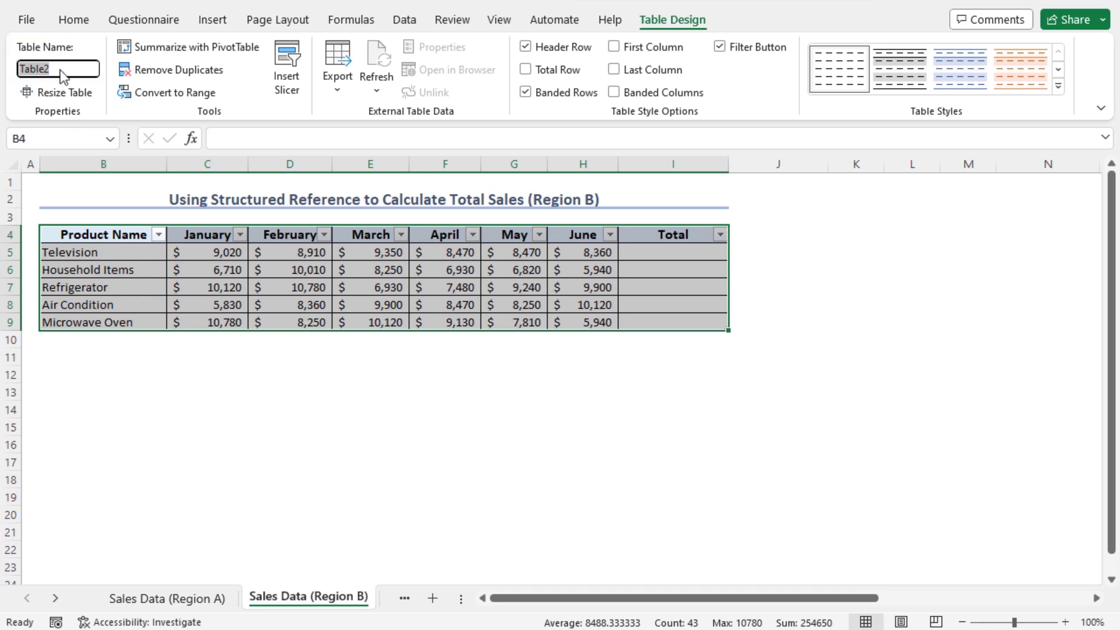
text(SalesB)
key(Return)
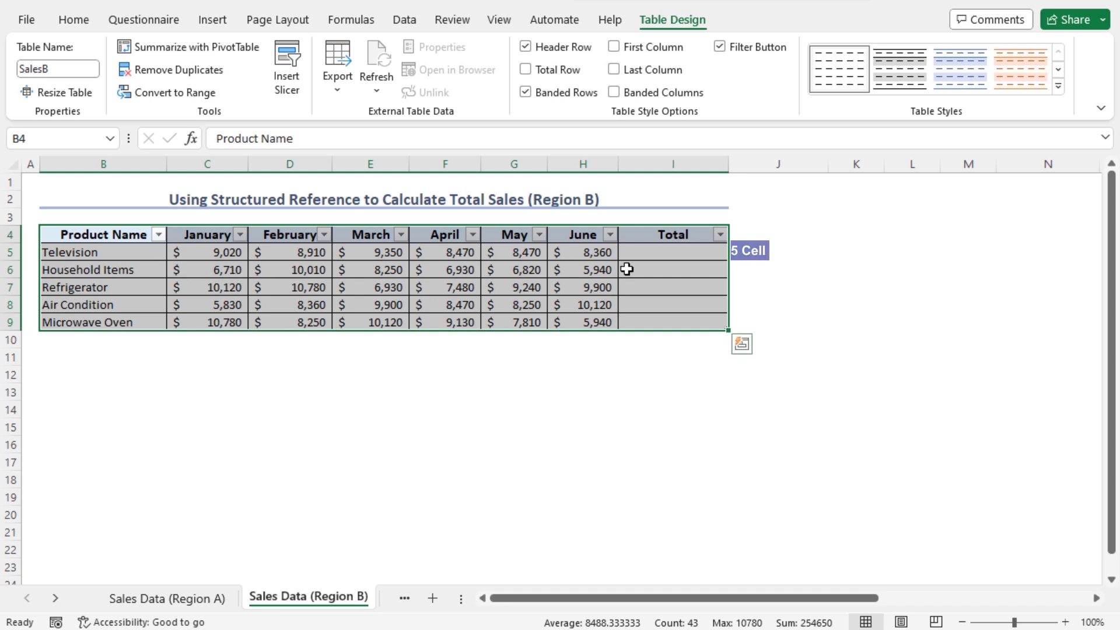
Enter =SUM(SalesB[@[January]:[June]]) in cell I5 of the Region B table's Total column.
click(651, 252)
text(=sum)
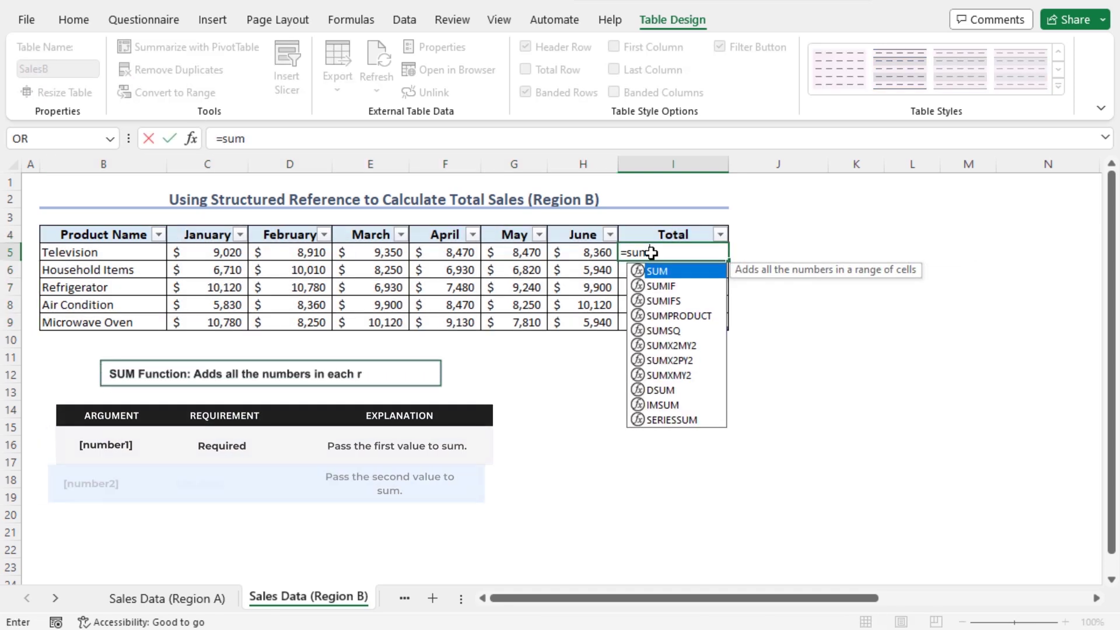
key(Tab)
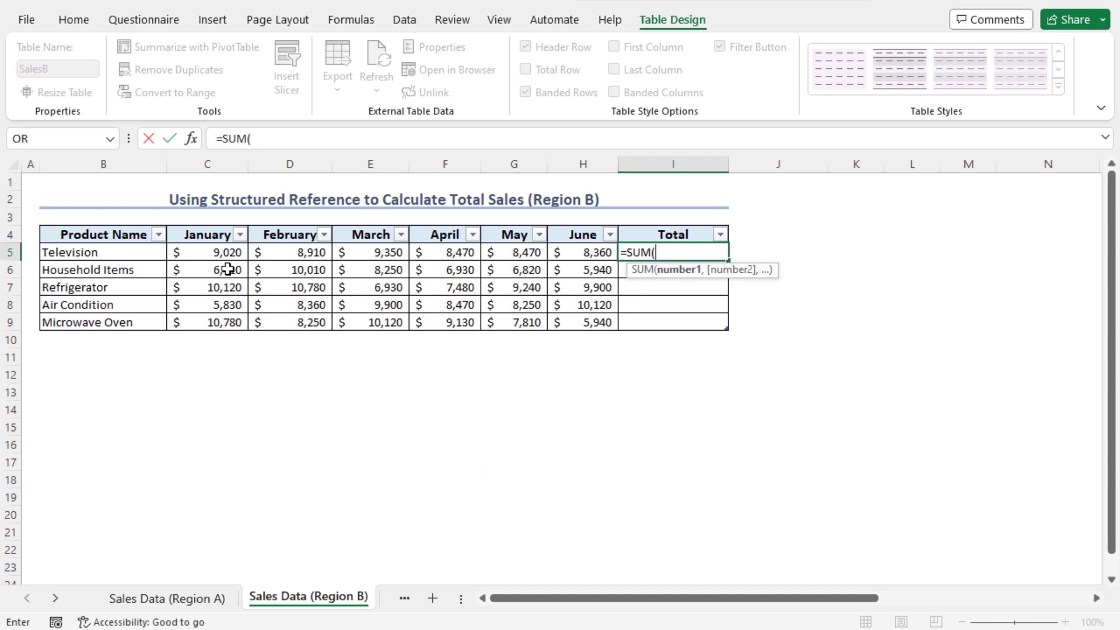
drag(205, 252, 572, 250)
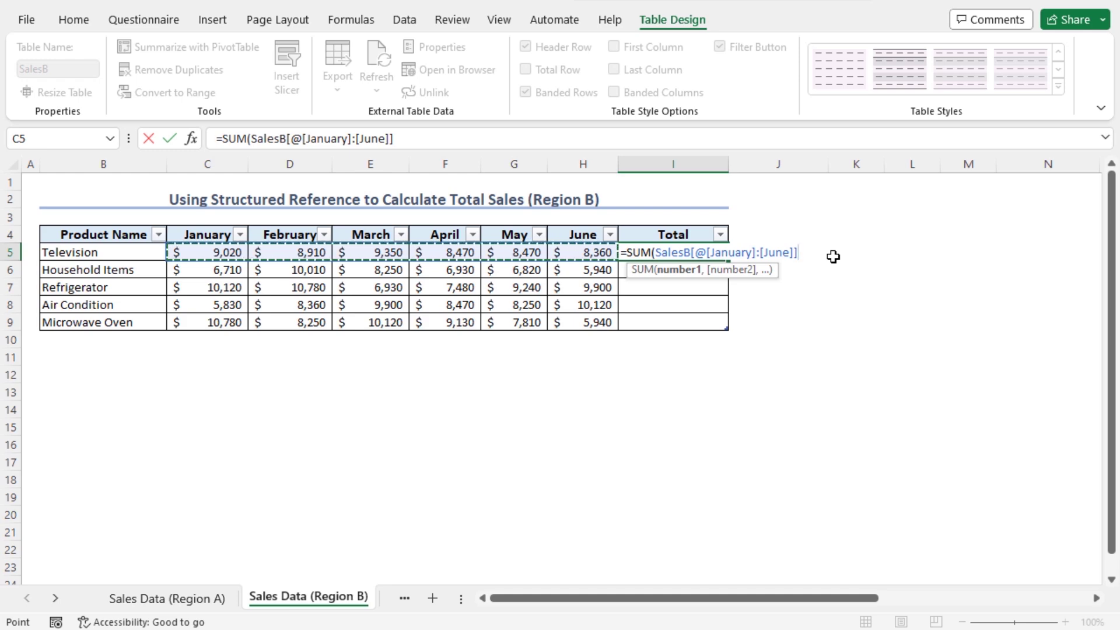
text())
key(Return)
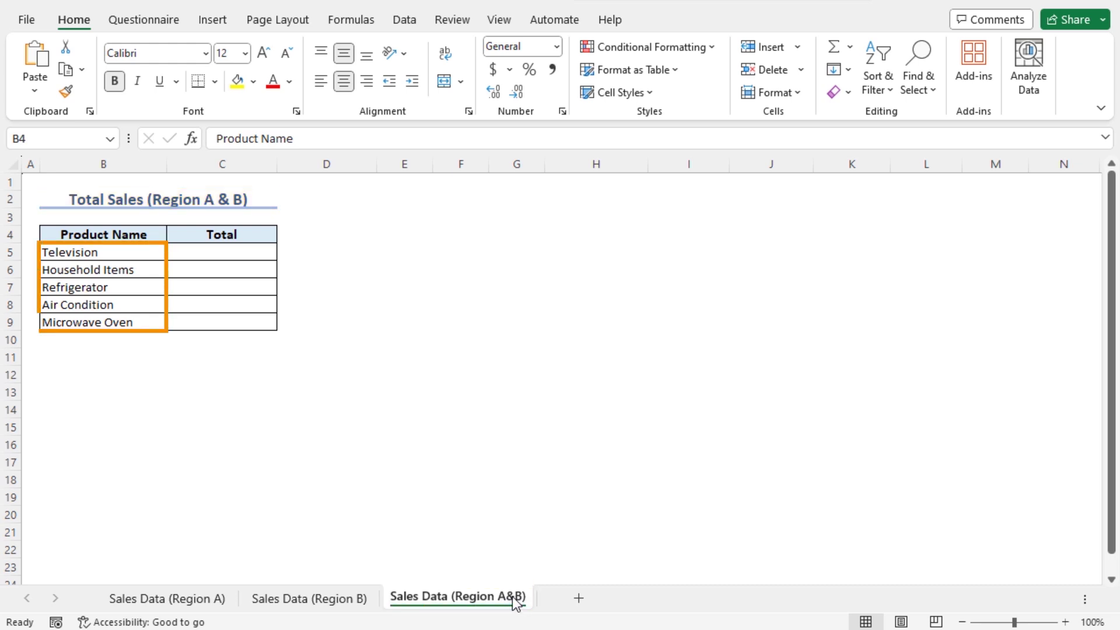
click(91, 233)
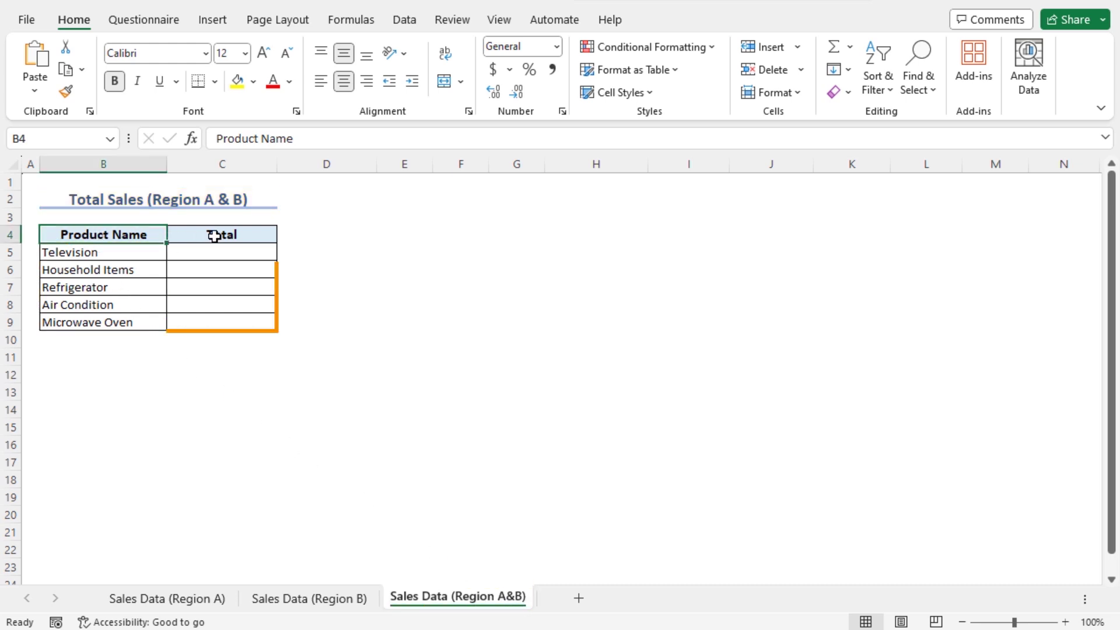
click(264, 233)
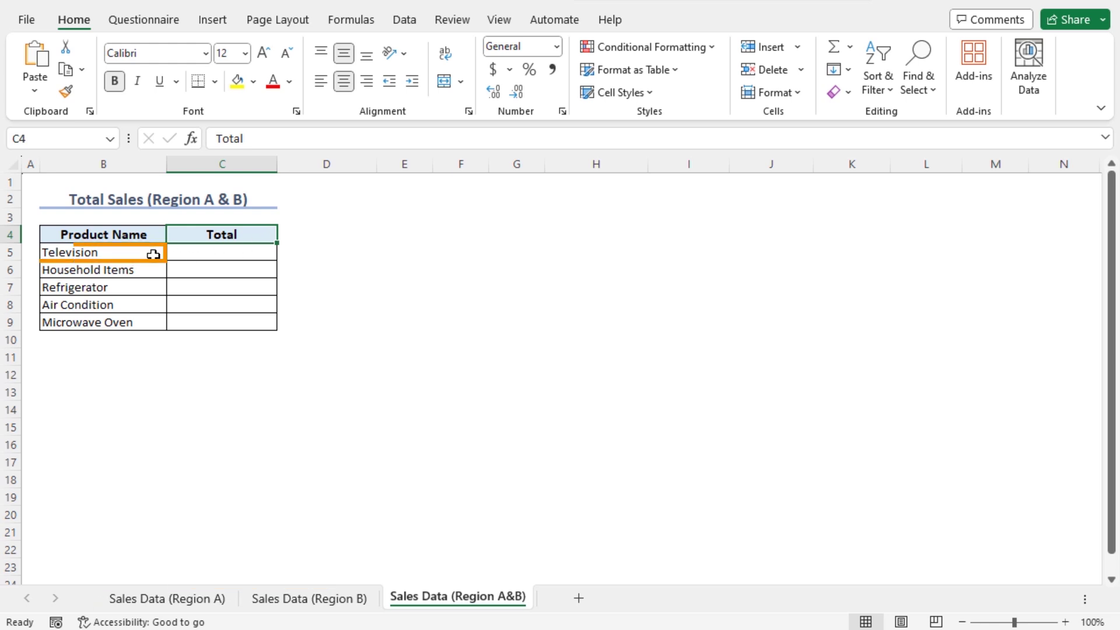
click(182, 256)
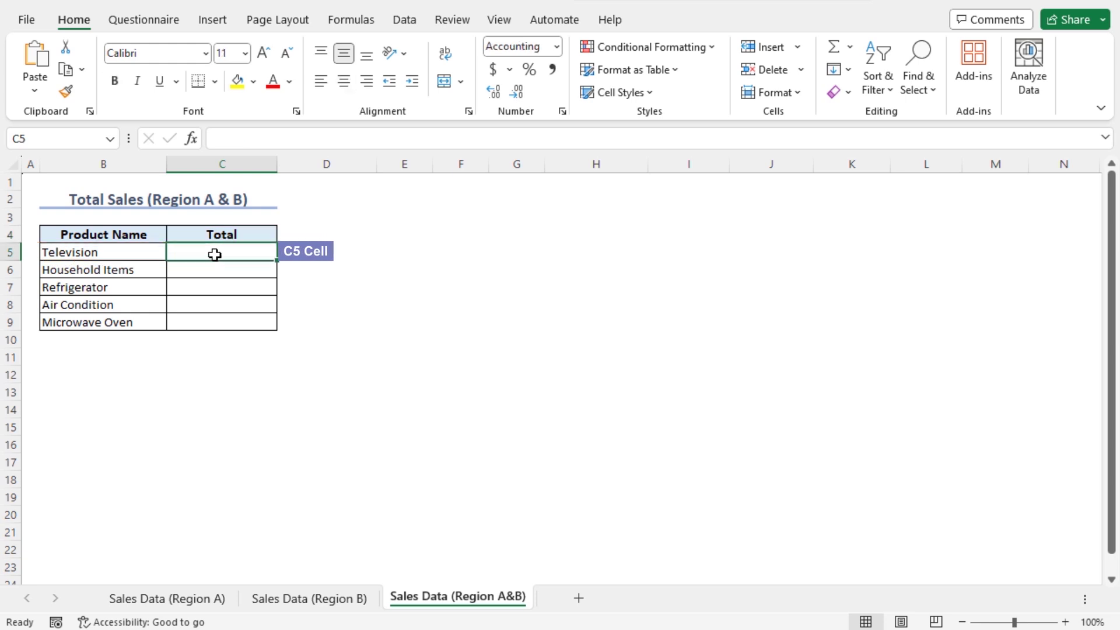
text(=)
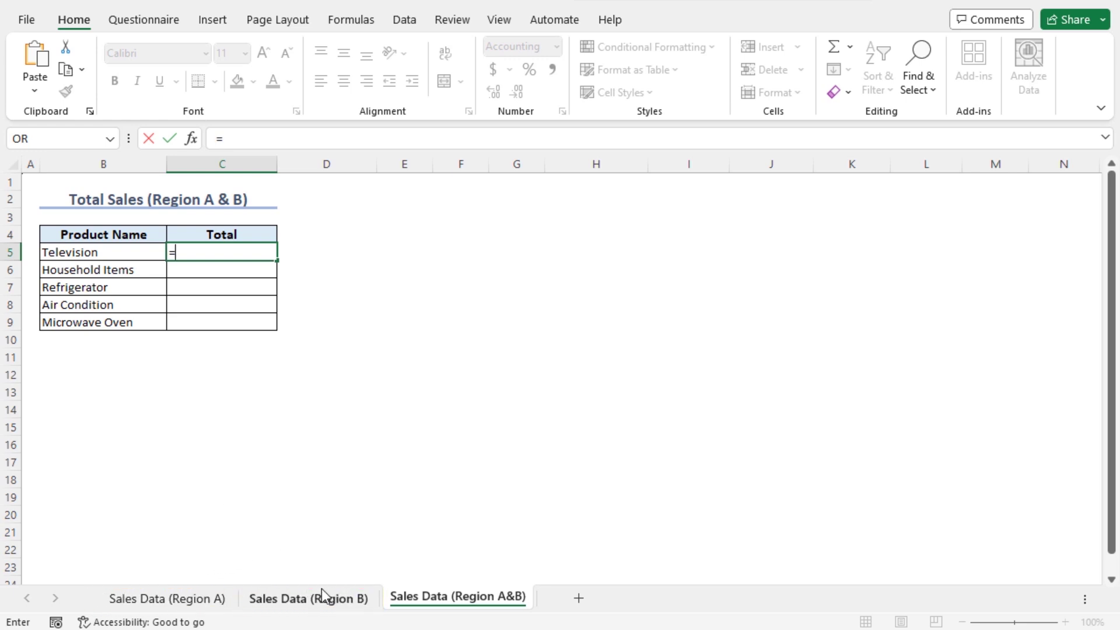
click(213, 600)
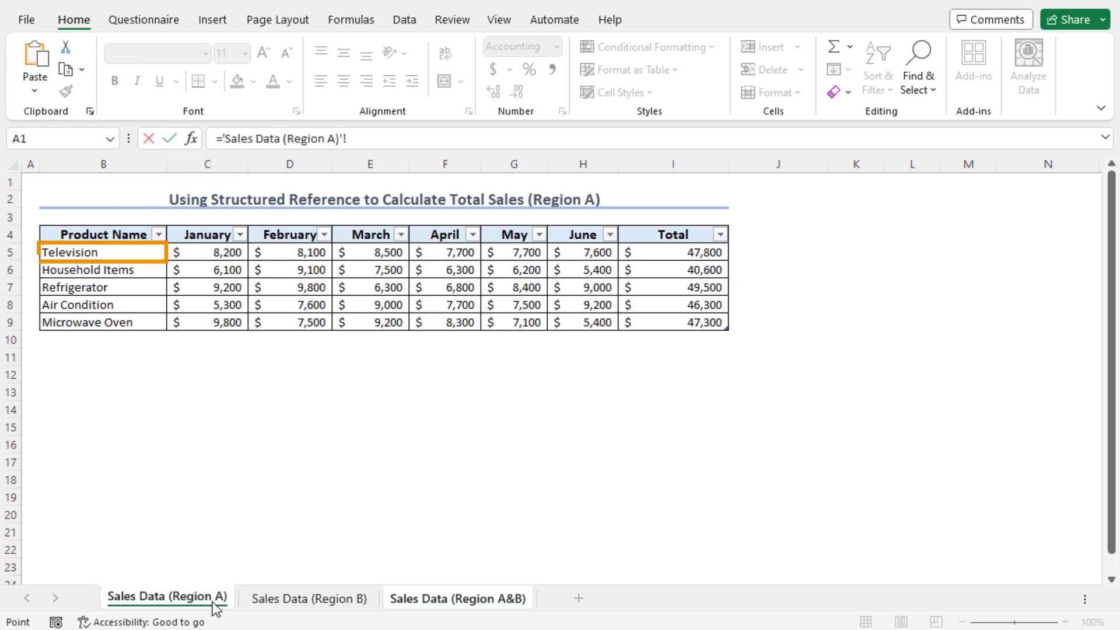
click(648, 255)
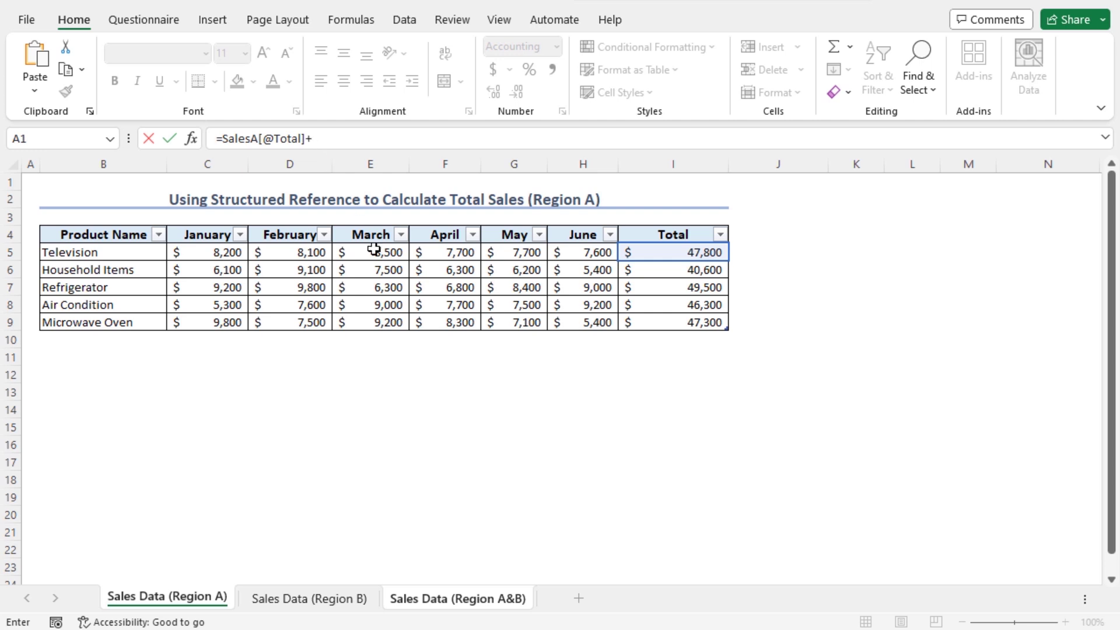
click(316, 599)
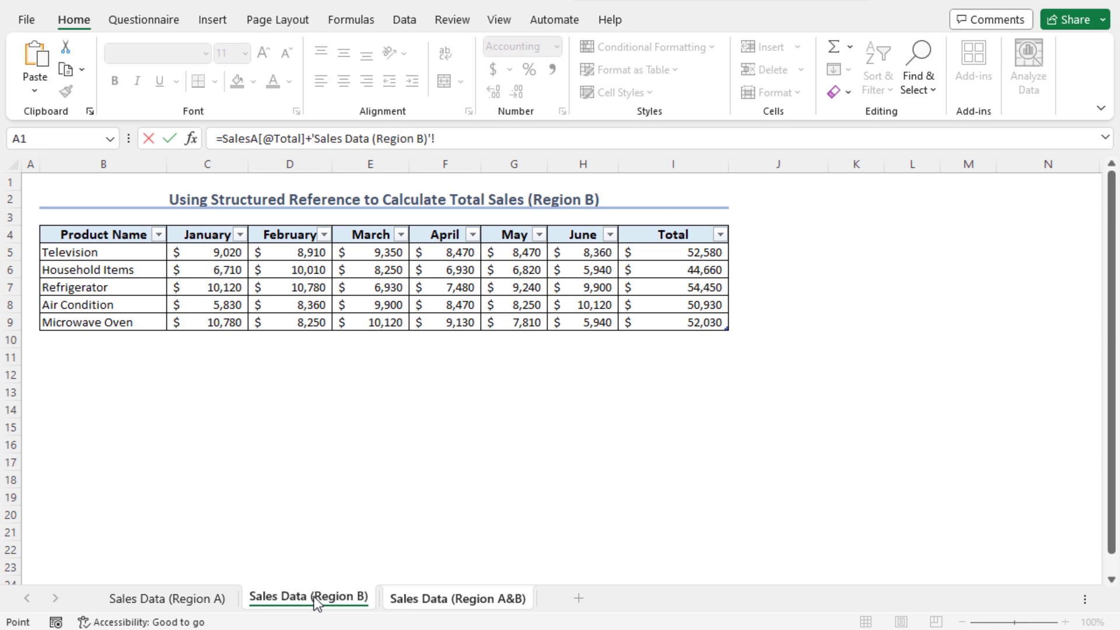
click(656, 252)
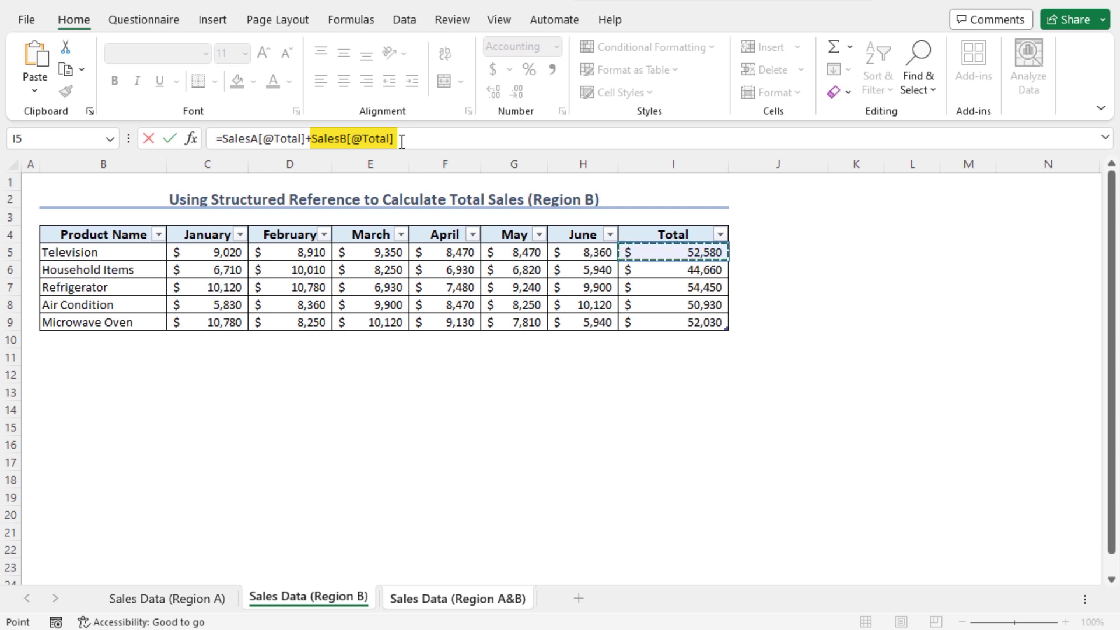
key(Return)
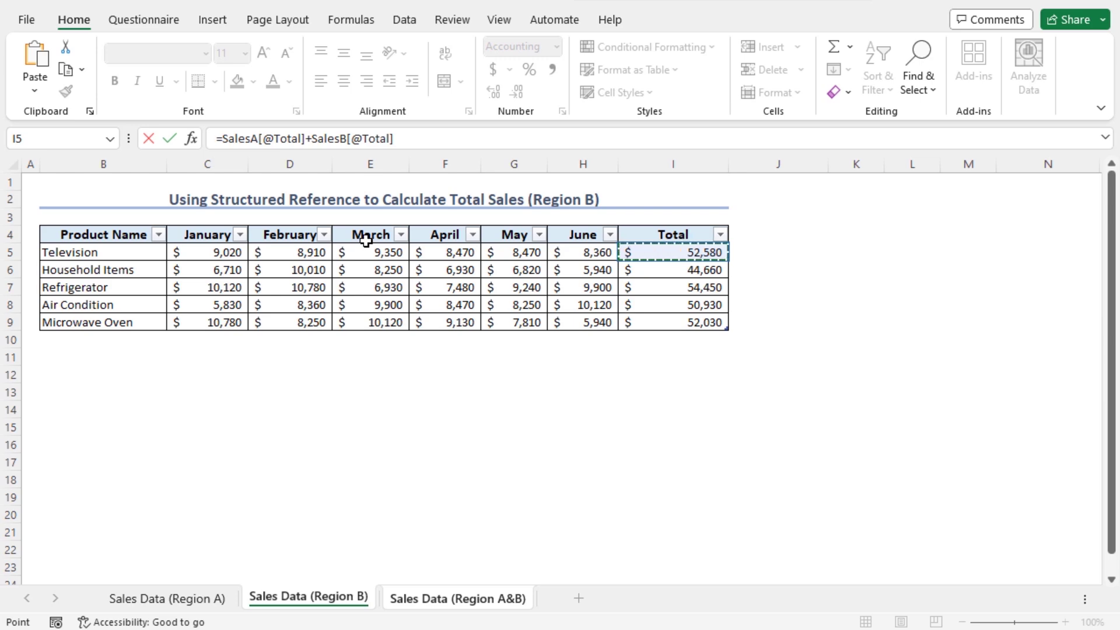
key(Return)
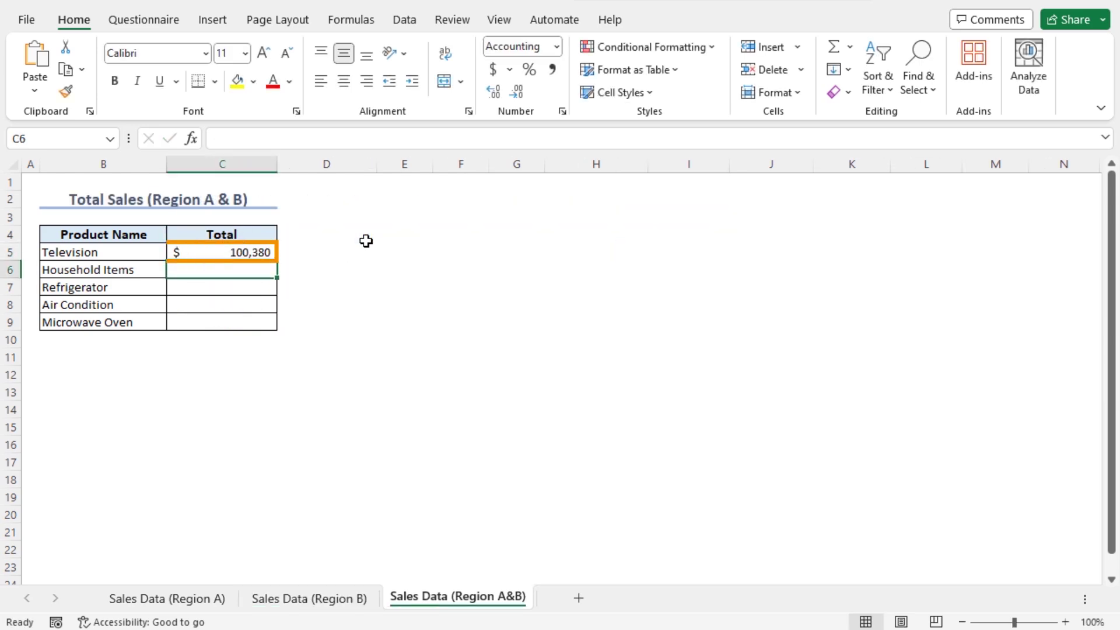
Fill the combined total formula from C5 down through C9 for the remaining products.
click(216, 252)
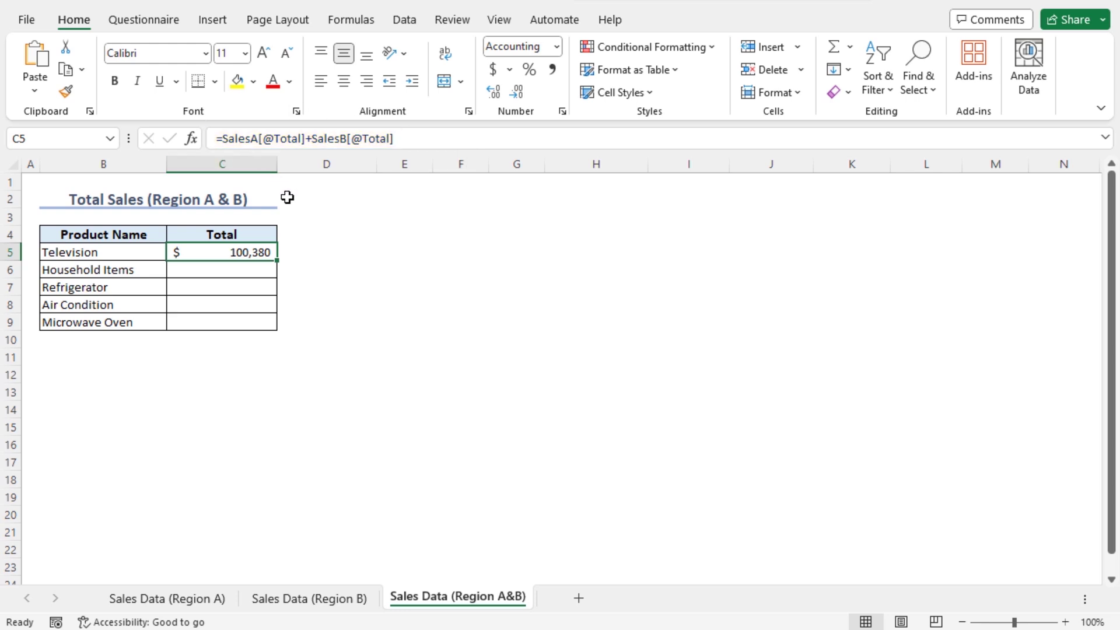
double_click(275, 263)
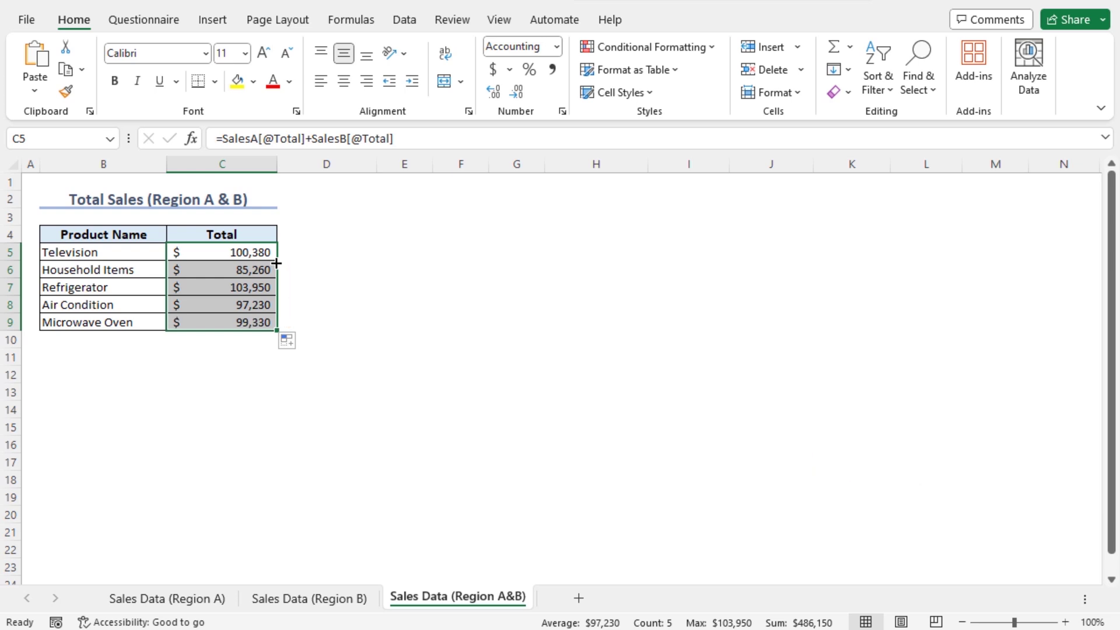